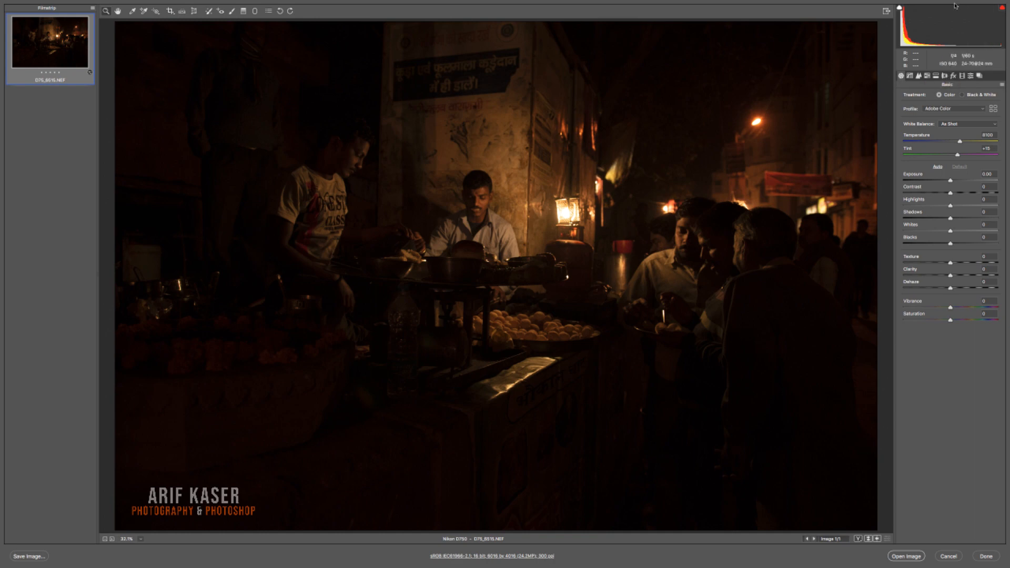
Turn on the highlight and shadow clipping warnings in the histogram
{"action": "left_click", "coordinate": [1003, 8]}
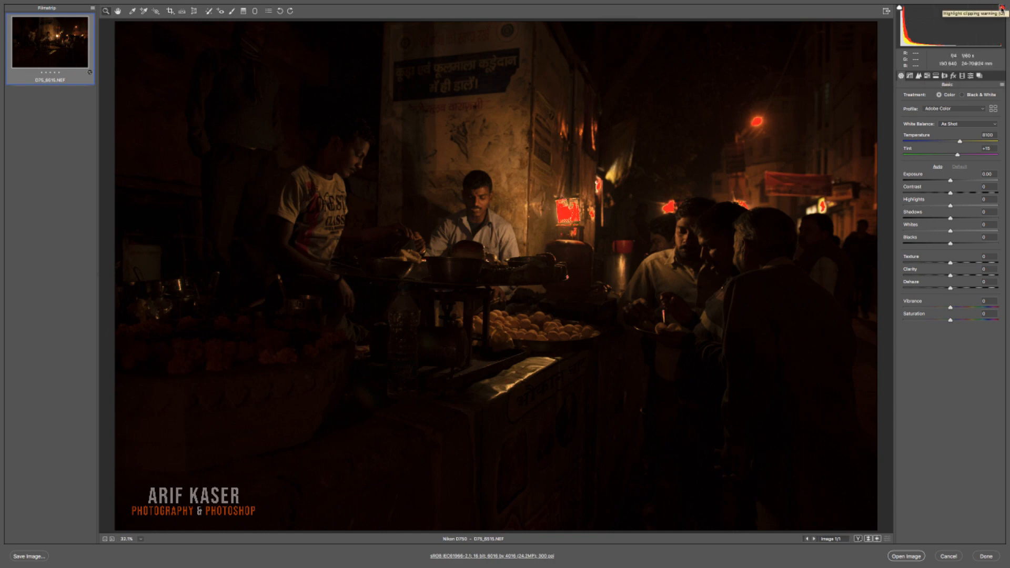
{"action": "left_click", "coordinate": [900, 7]}
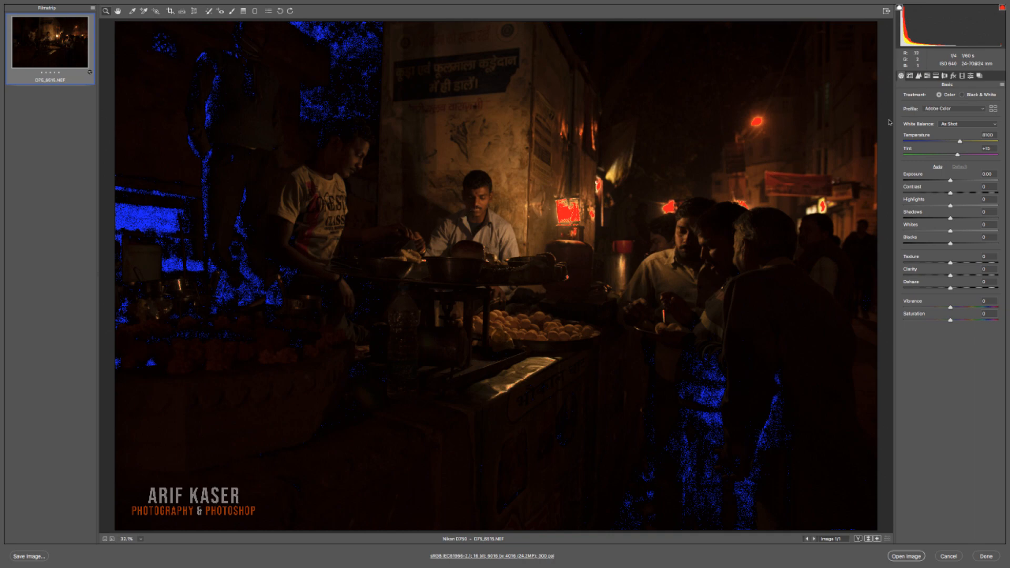
Remove chromatic aberration and enable profile corrections for the lens
{"action": "left_click", "coordinate": [944, 77]}
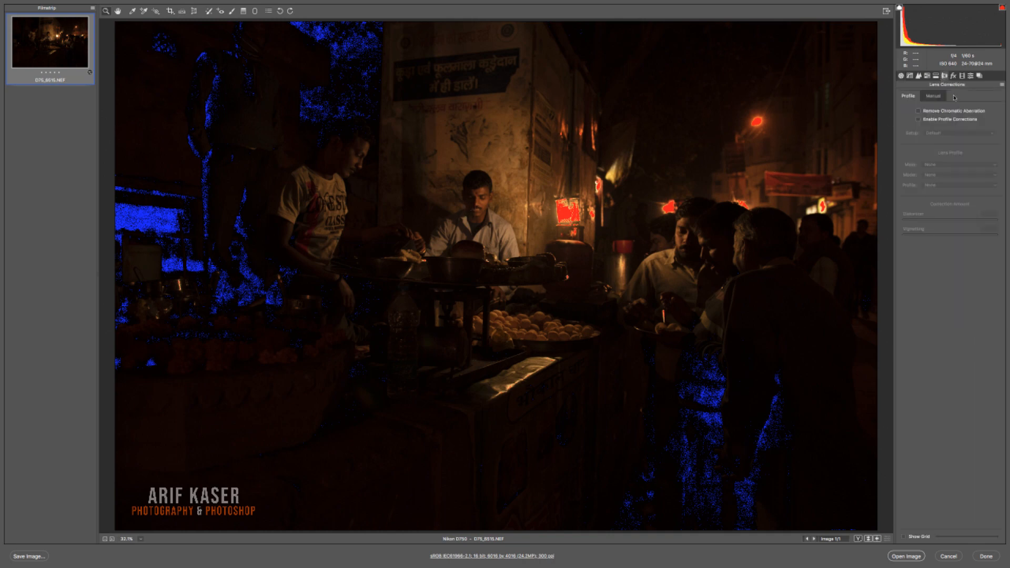
{"action": "left_click", "coordinate": [920, 113]}
{"action": "left_click", "coordinate": [917, 120]}
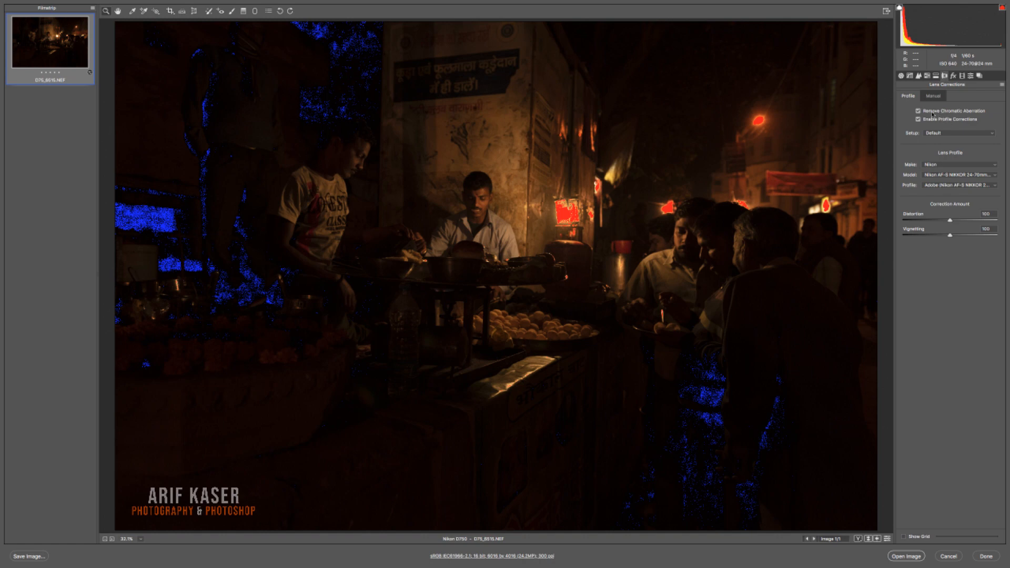
Adjust the photo's basic tones: Exposure +1.70, Shadows +80, Blacks +10, with reduced Highlights and Whites, checking Exposure with the clipping preview
{"action": "left_click", "coordinate": [902, 77]}
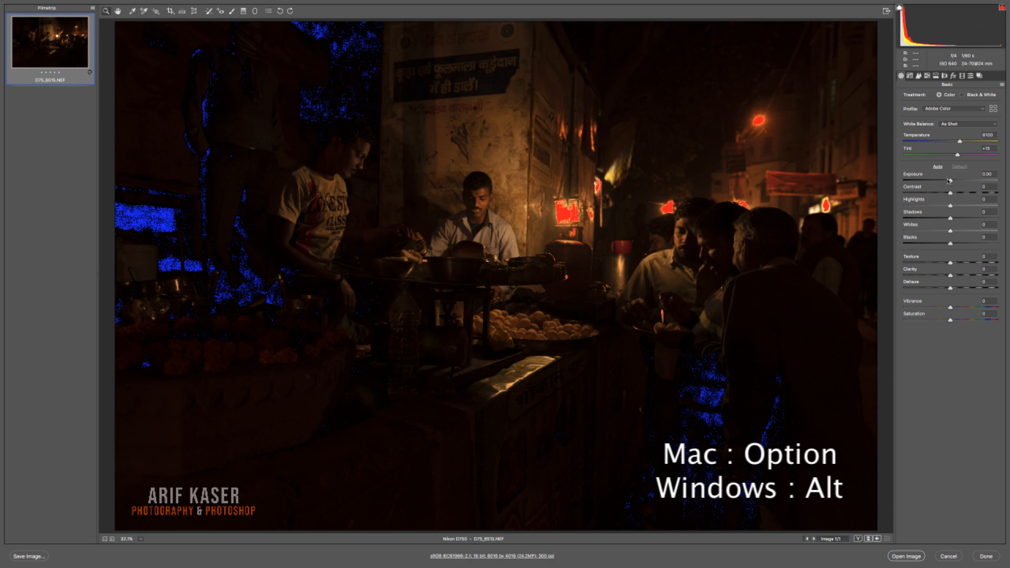
{"action": "key", "text": "alt"}
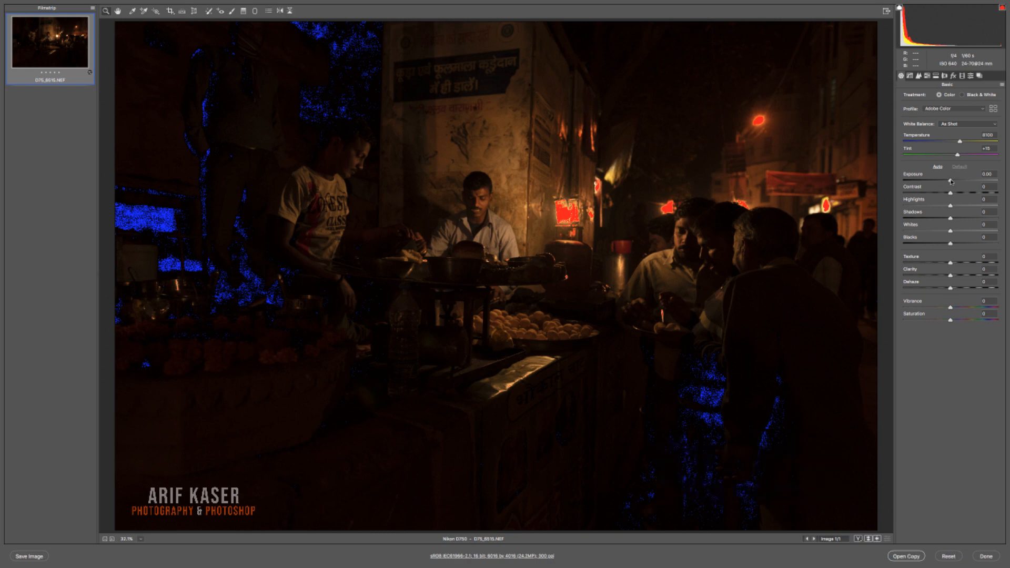
{"action": "left_click_drag", "start_coordinate": [951, 181], "coordinate": [969, 184]}
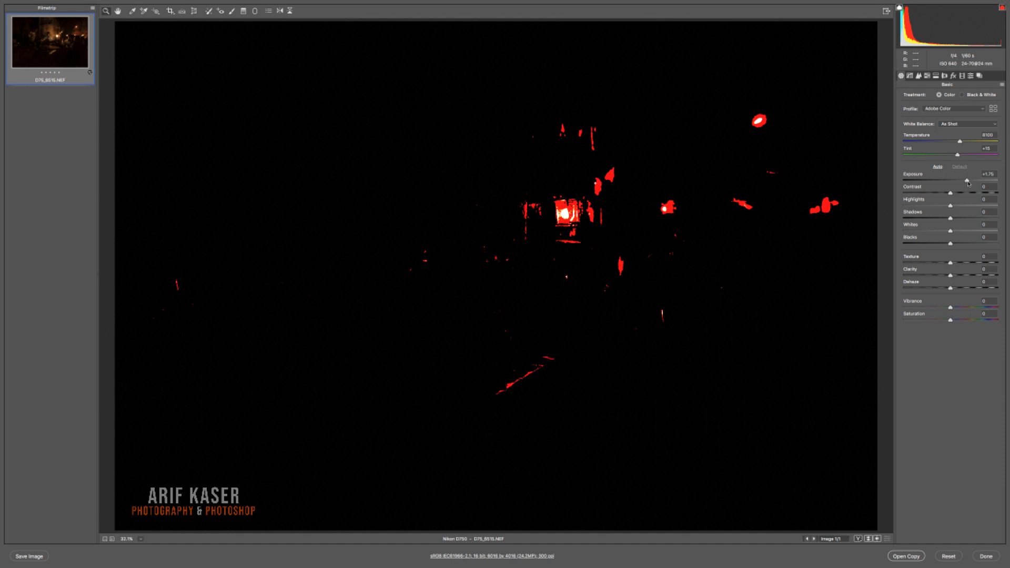
{"action": "left_click_drag", "start_coordinate": [968, 183], "coordinate": [968, 184]}
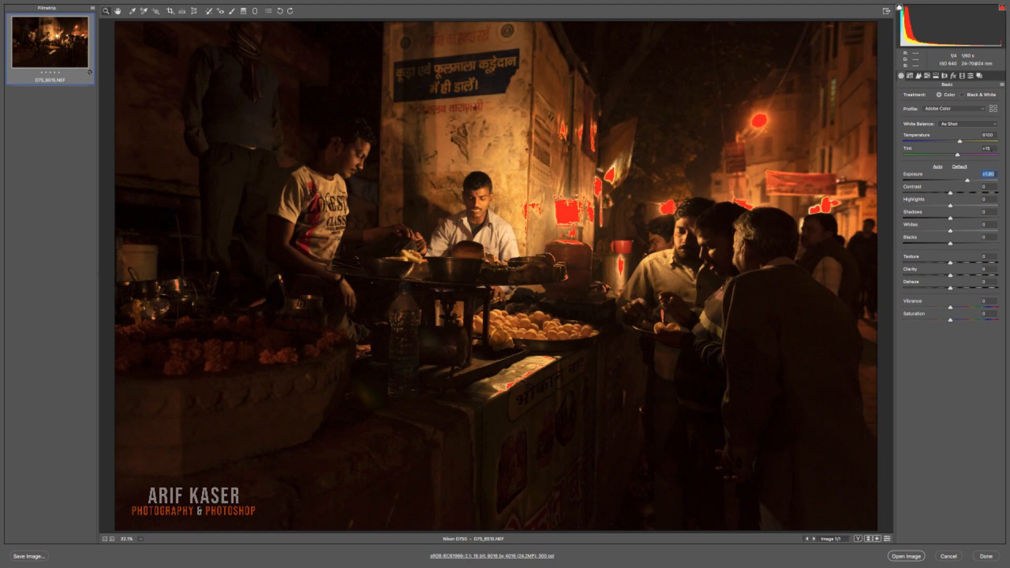
{"action": "type", "text": "1.75"}
{"action": "left_click_drag", "start_coordinate": [951, 206], "coordinate": [989, 219]}
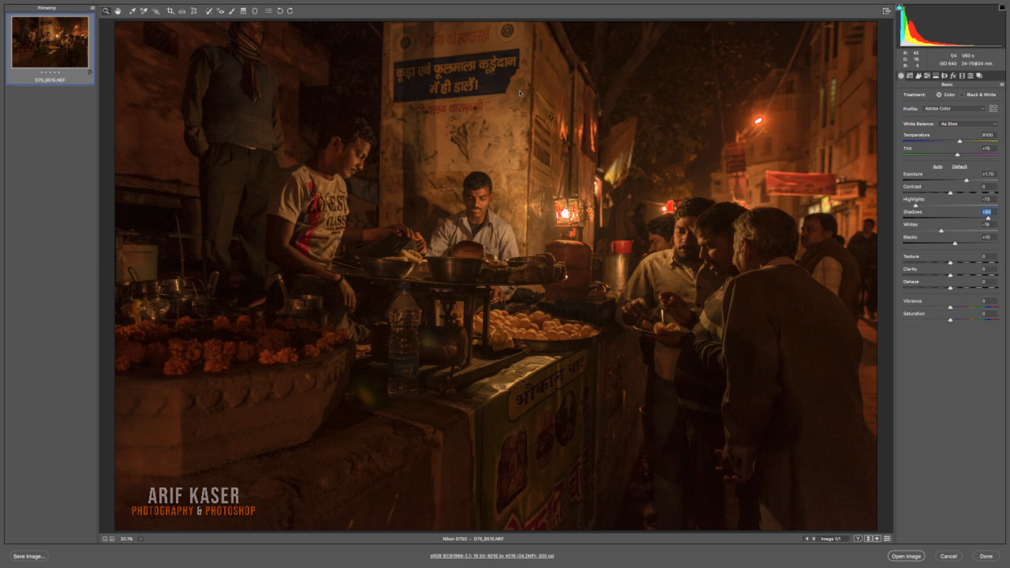
Activate the Radial Filter and reset its local correction settings
{"action": "left_click", "coordinate": [255, 11]}
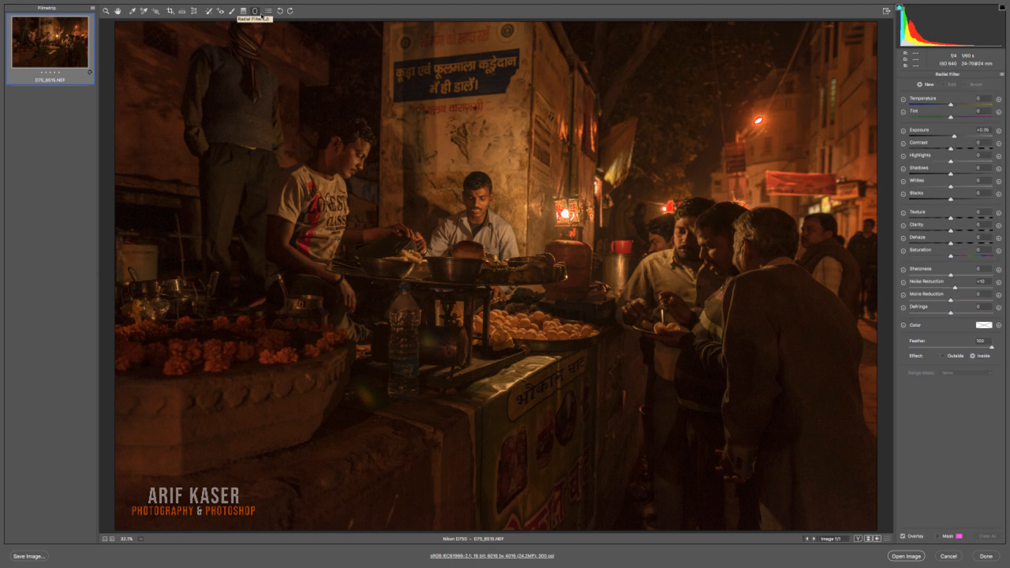
{"action": "left_click", "coordinate": [1002, 74]}
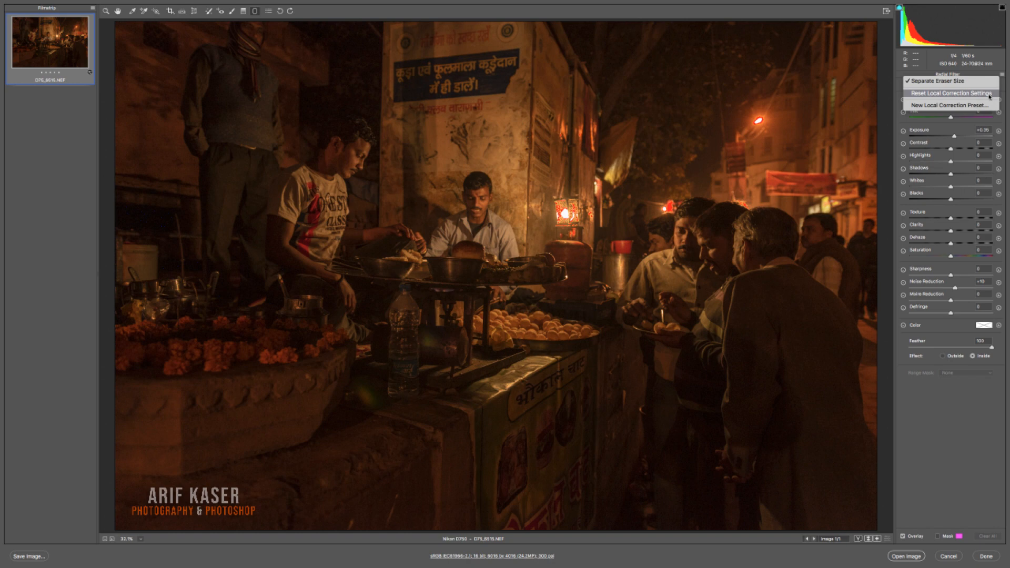
{"action": "left_click", "coordinate": [990, 93]}
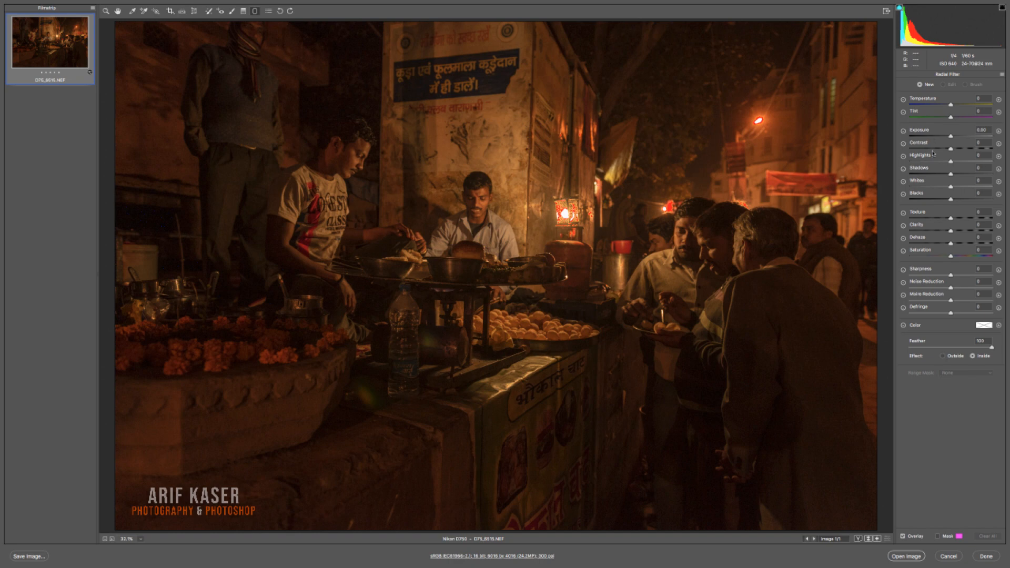
Place a radial filter around the glowing lantern with Exposure -0.50 and Highlights -17
{"action": "left_click_drag", "start_coordinate": [954, 133], "coordinate": [946, 138]}
{"action": "left_click", "coordinate": [983, 129]}
{"action": "key", "text": "Up"}
{"action": "type", "text": "-0.5"}
{"action": "left_click_drag", "start_coordinate": [565, 215], "coordinate": [594, 250]}
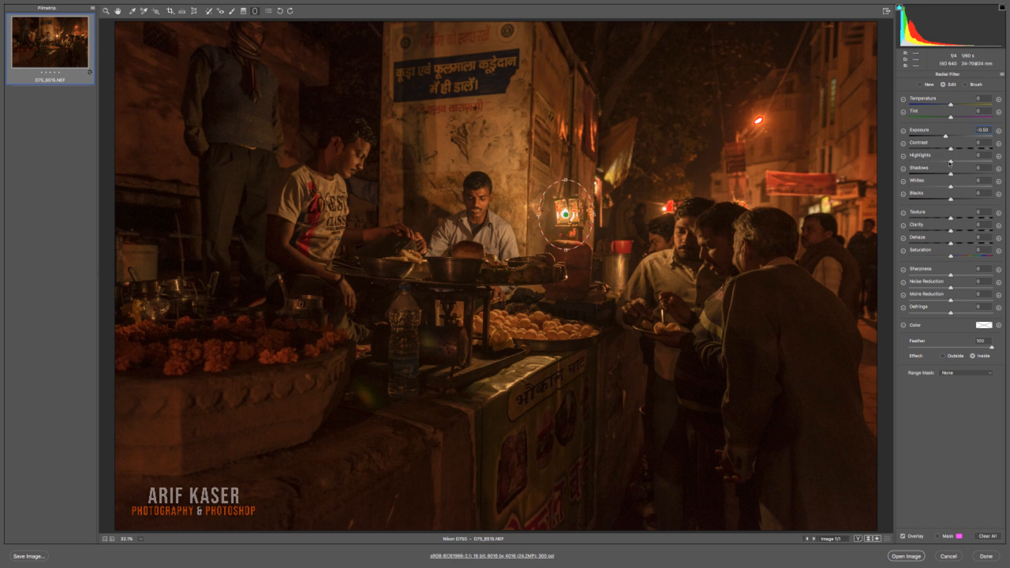
{"action": "left_click_drag", "start_coordinate": [951, 162], "coordinate": [944, 163]}
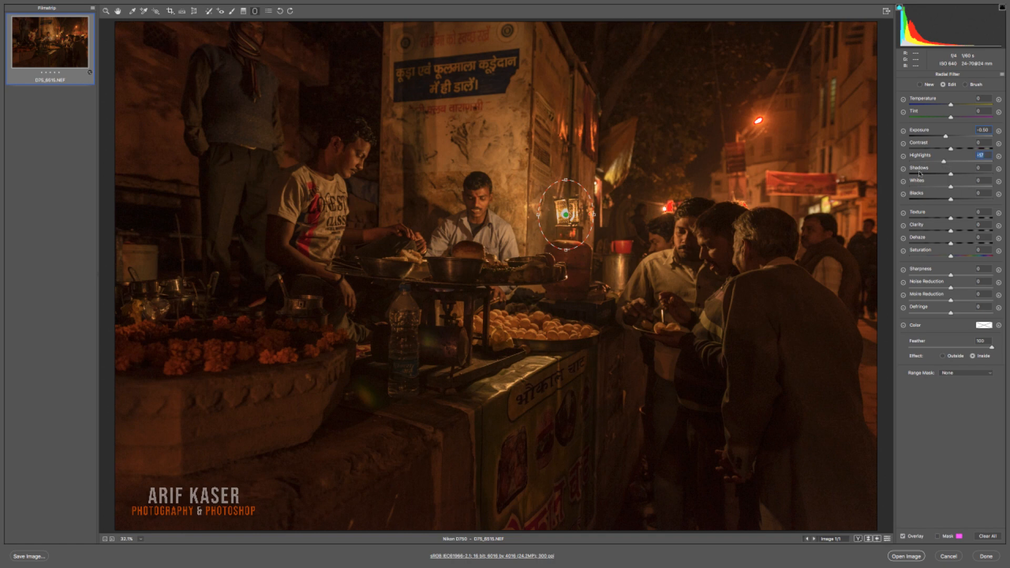
Add three more darkening radial filters over the street lamp and the two bright lights behind the customers
{"action": "left_click_drag", "start_coordinate": [663, 206], "coordinate": [679, 224]}
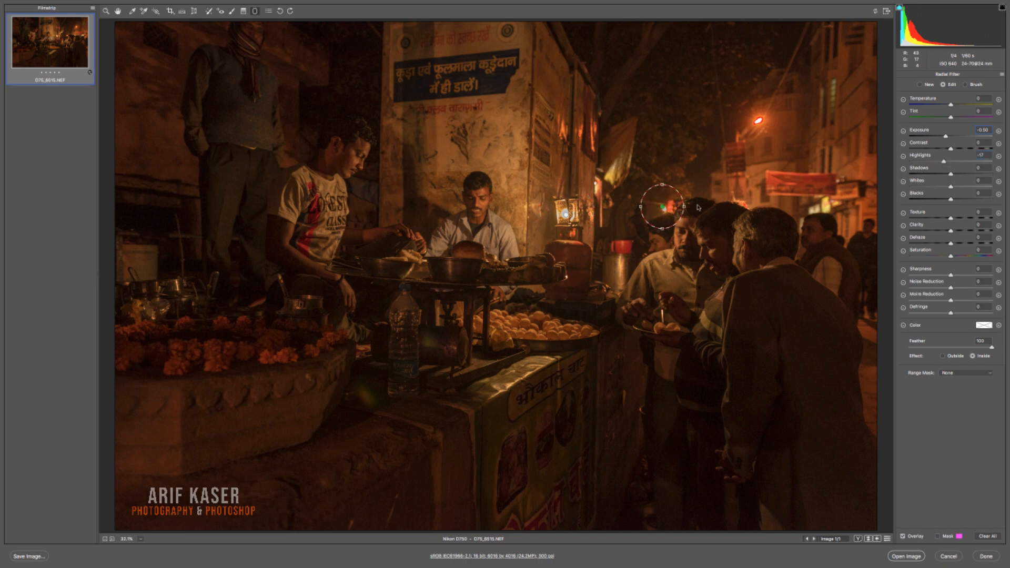
{"action": "left_click_drag", "start_coordinate": [758, 121], "coordinate": [778, 149]}
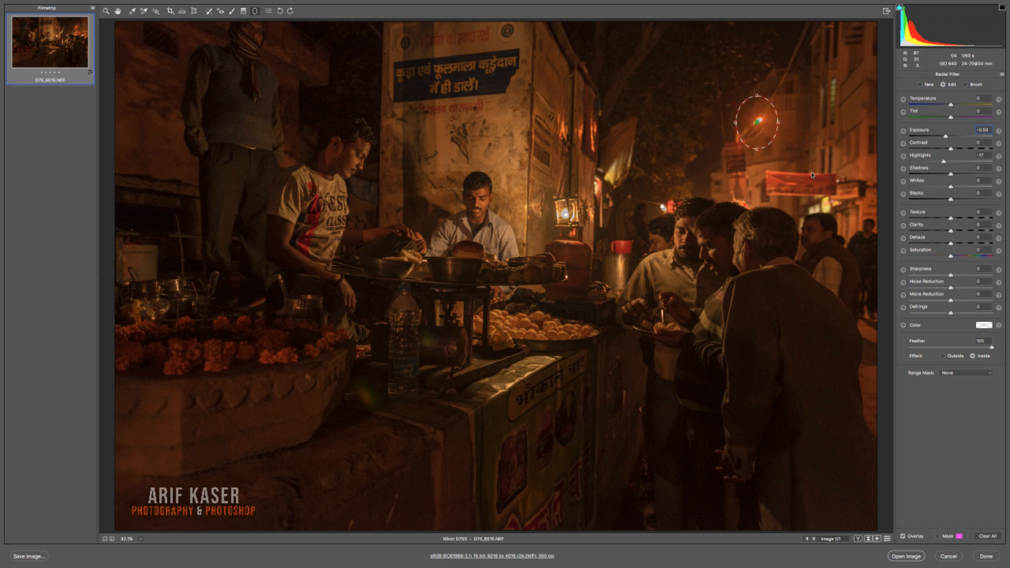
{"action": "left_click_drag", "start_coordinate": [743, 201], "coordinate": [766, 221]}
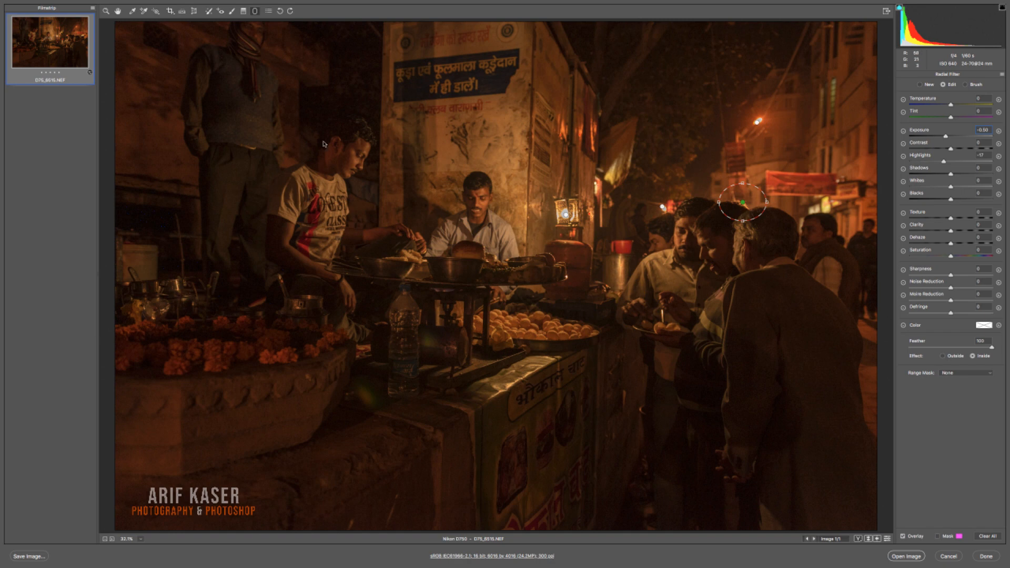
{"action": "left_click", "coordinate": [118, 11]}
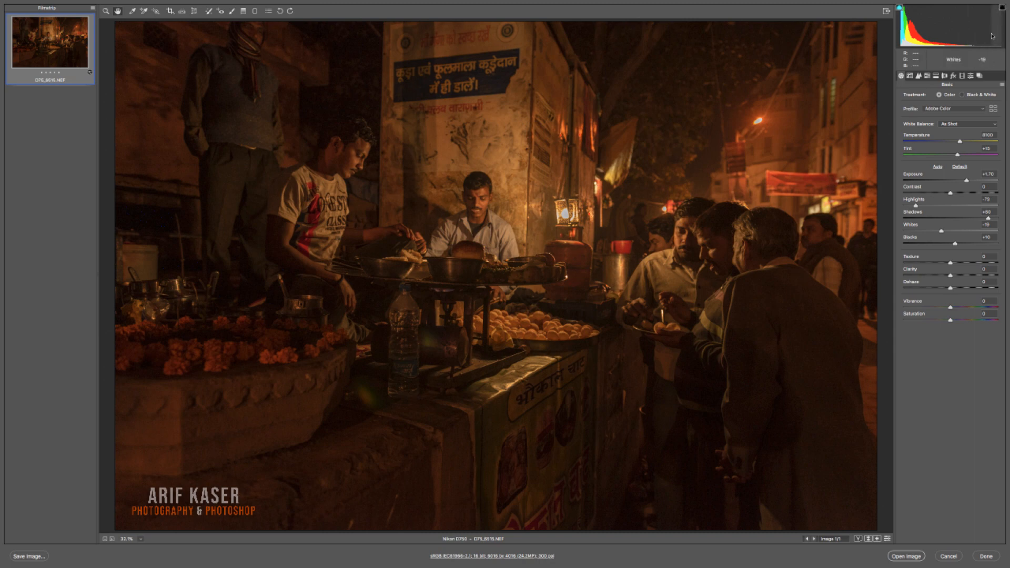
Add darkening radial filters beside the lantern and over the counter's bright top edge, fitting the second one to the counter's slant
{"action": "left_click", "coordinate": [255, 10]}
{"action": "left_click_drag", "start_coordinate": [590, 216], "coordinate": [617, 259]}
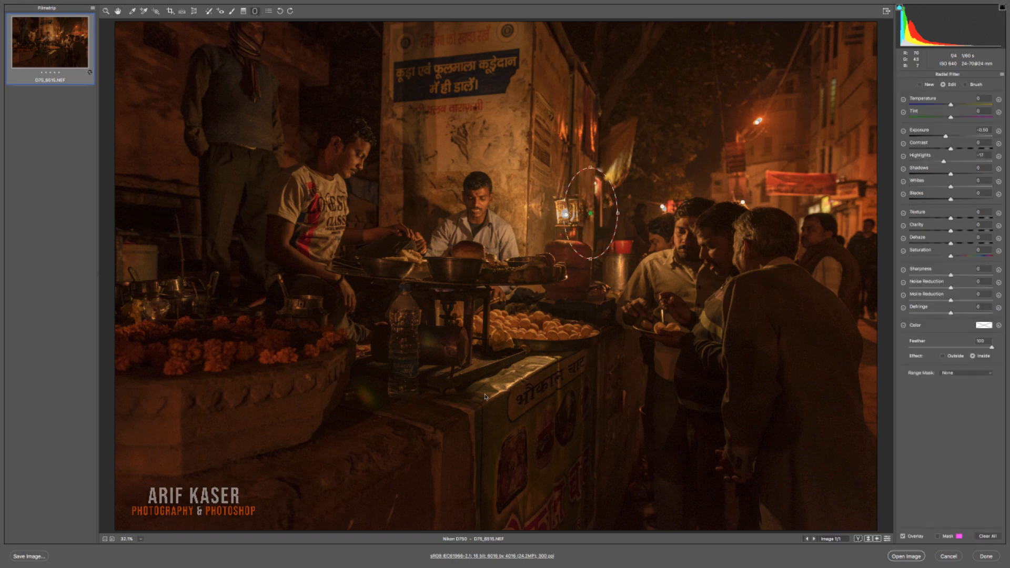
{"action": "left_click_drag", "start_coordinate": [529, 376], "coordinate": [433, 396]}
{"action": "left_click_drag", "start_coordinate": [530, 374], "coordinate": [513, 383]}
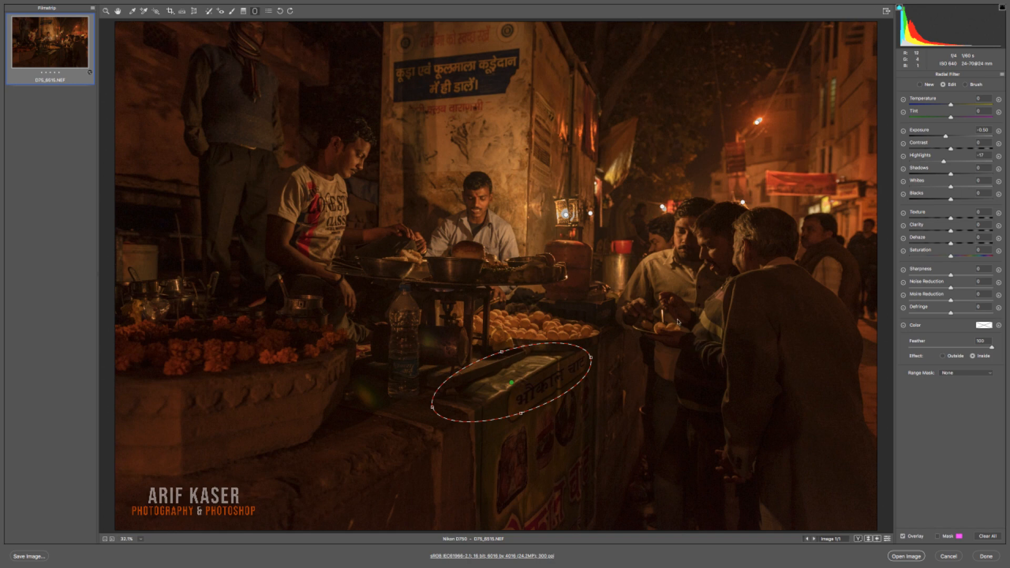
{"action": "left_click", "coordinate": [116, 11]}
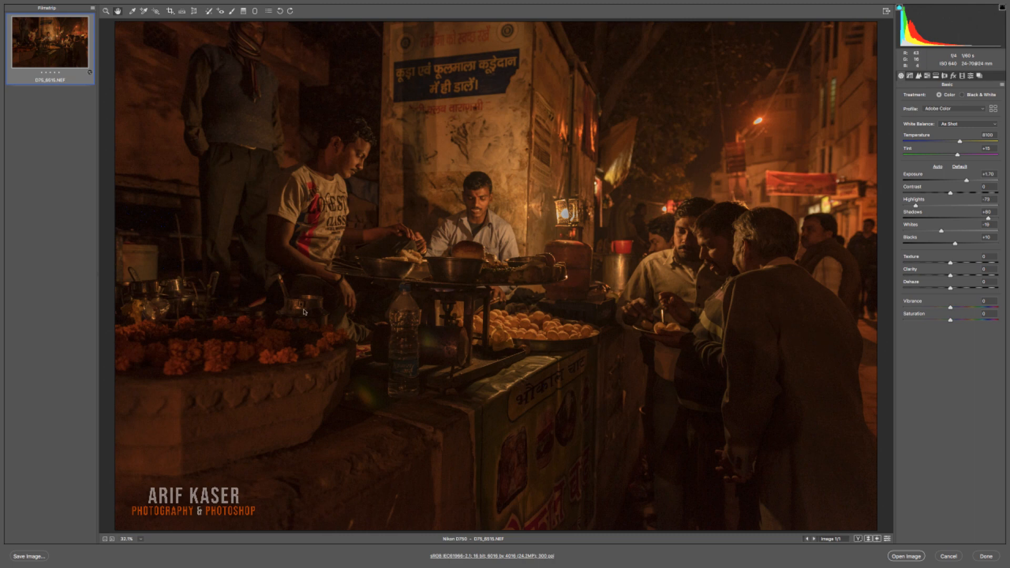
Clear the previous Exposure and Highlights corrections from the Radial Filter settings
{"action": "left_click", "coordinate": [254, 11]}
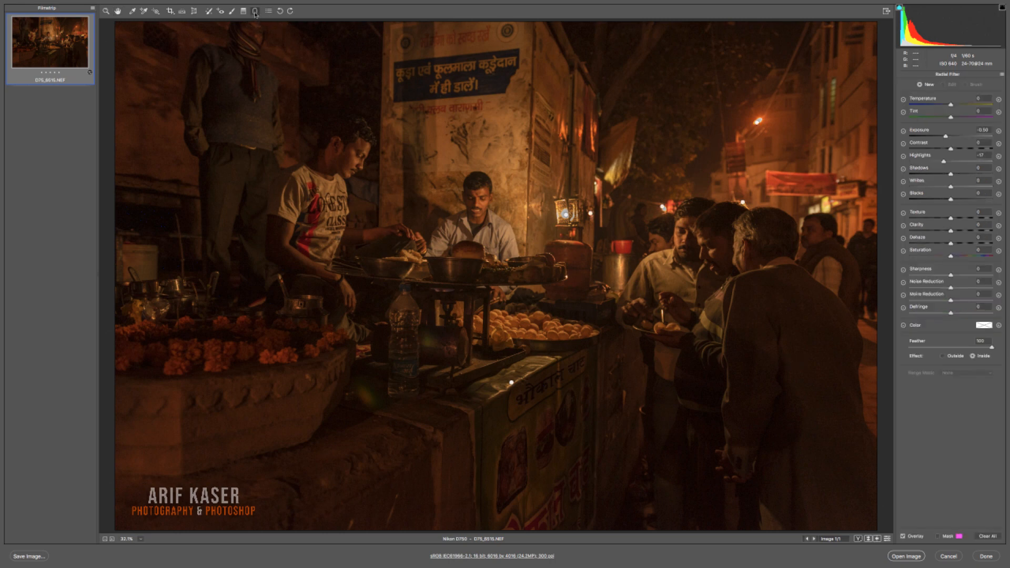
{"action": "left_click", "coordinate": [1002, 74]}
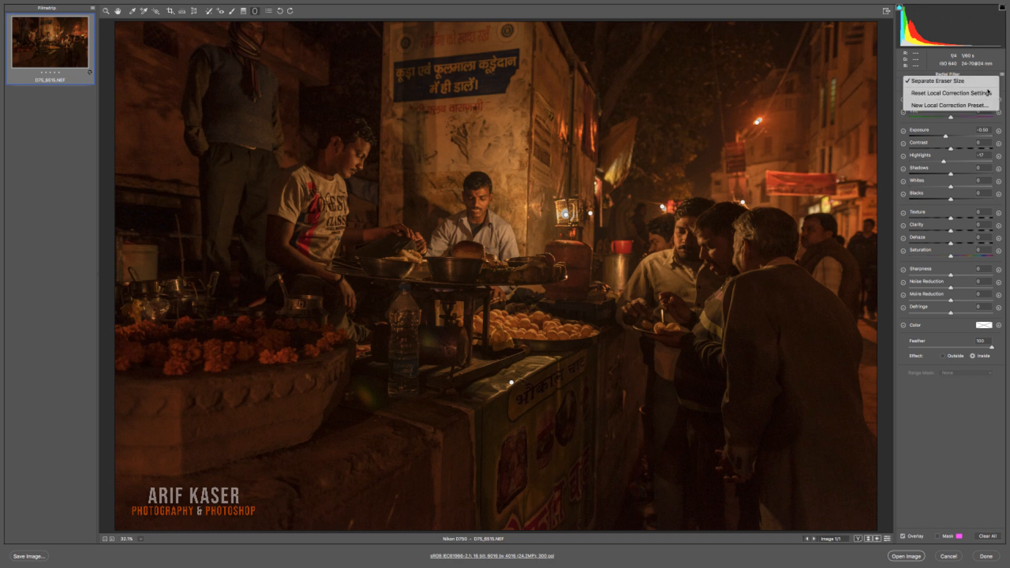
{"action": "left_click", "coordinate": [989, 94]}
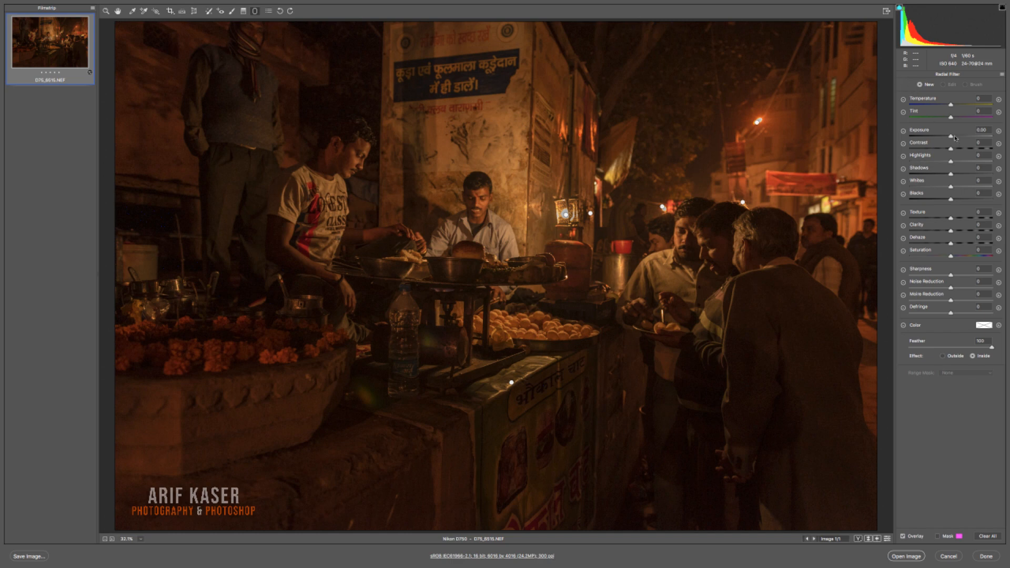
Brighten the man in the printed T-shirt with a radial filter using Exposure +0.50, Shadows +10 and Noise Reduction +10
{"action": "left_click_drag", "start_coordinate": [981, 130], "coordinate": [990, 122]}
{"action": "type", "text": ".5"}
{"action": "left_click_drag", "start_coordinate": [326, 180], "coordinate": [376, 245]}
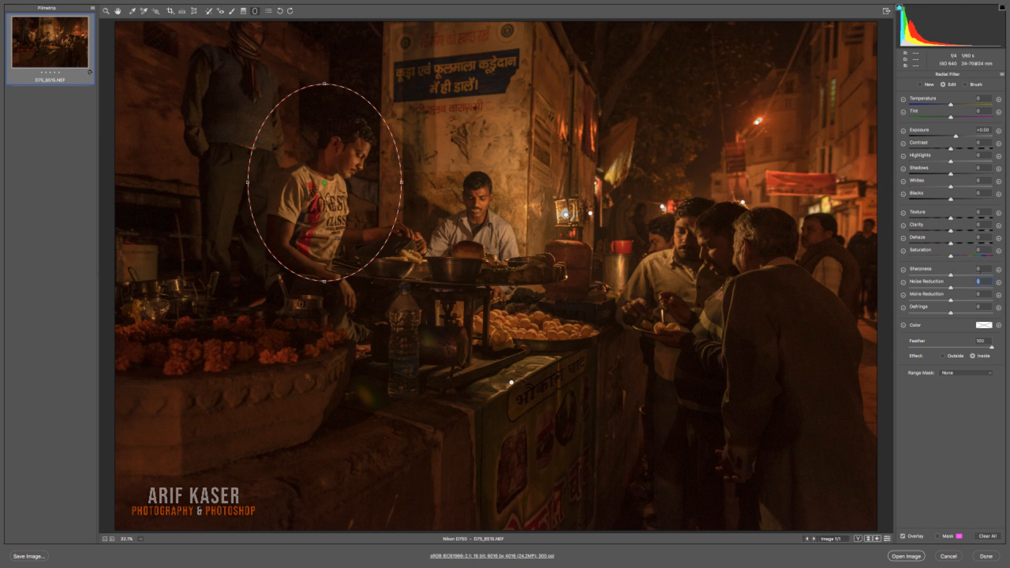
{"action": "type", "text": "010"}
Add brightening radial filters with the same settings around the seated vendor and the group of customers
{"action": "left_click_drag", "start_coordinate": [472, 220], "coordinate": [499, 247]}
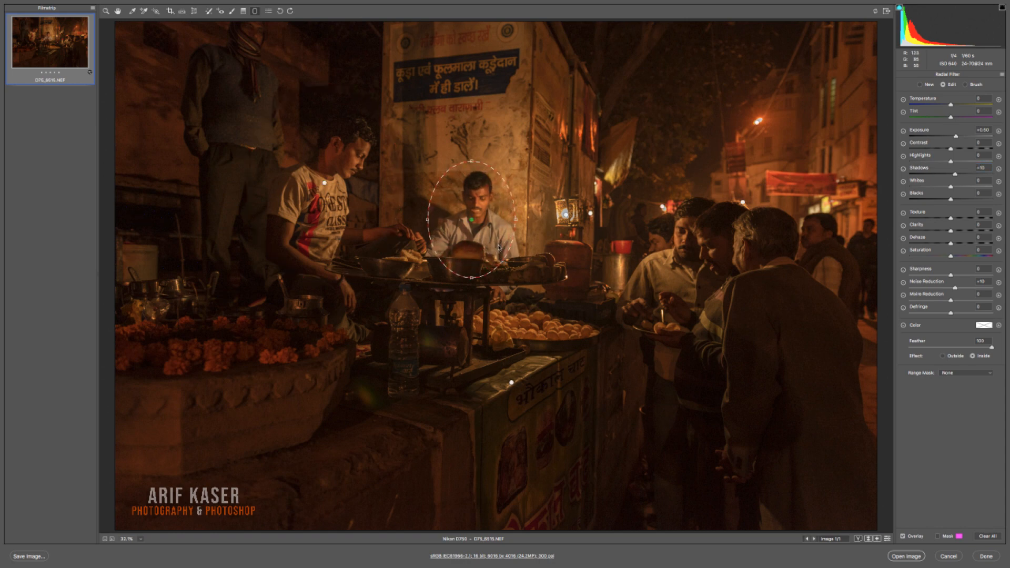
{"action": "left_click_drag", "start_coordinate": [700, 259], "coordinate": [777, 346]}
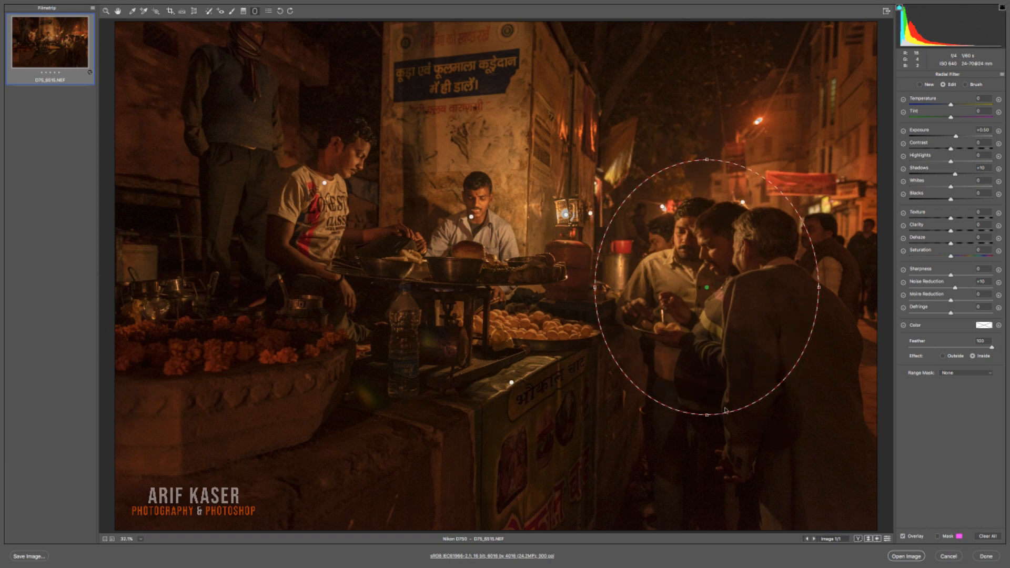
{"action": "left_click", "coordinate": [117, 11]}
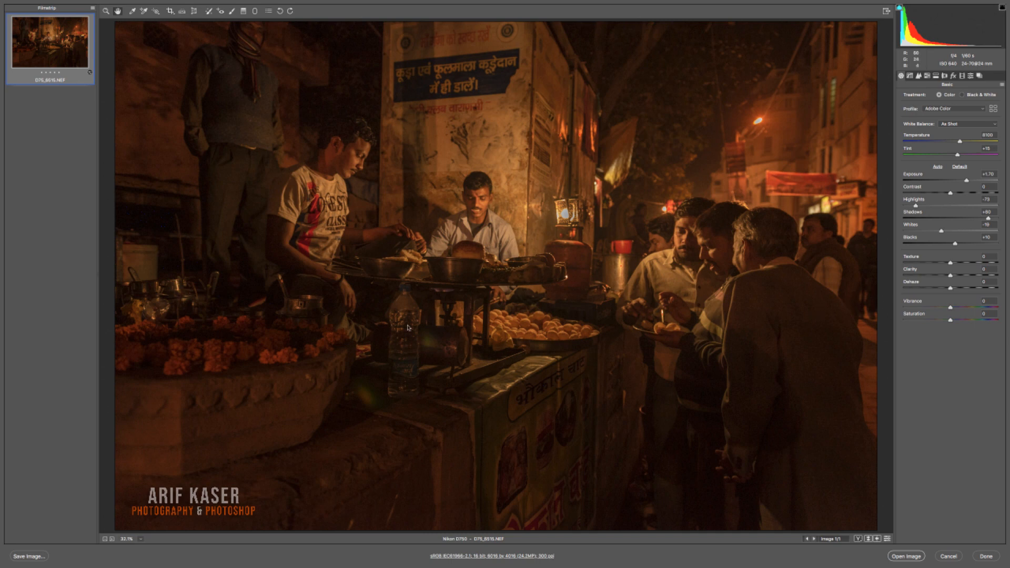
Add another brightening radial filter over the customers' lower bodies, using the current settings
{"action": "left_click", "coordinate": [255, 11]}
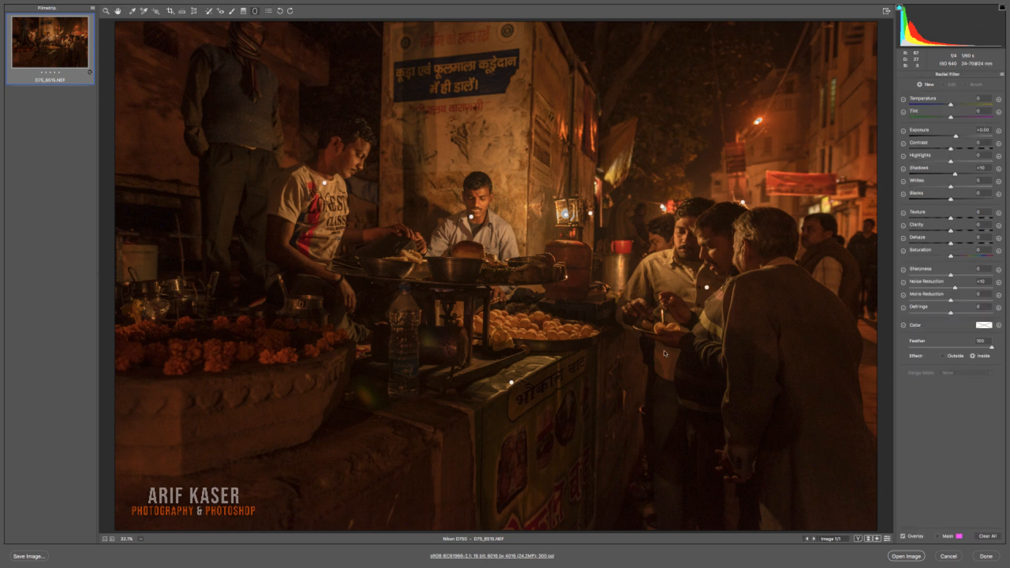
{"action": "left_click_drag", "start_coordinate": [665, 353], "coordinate": [728, 406]}
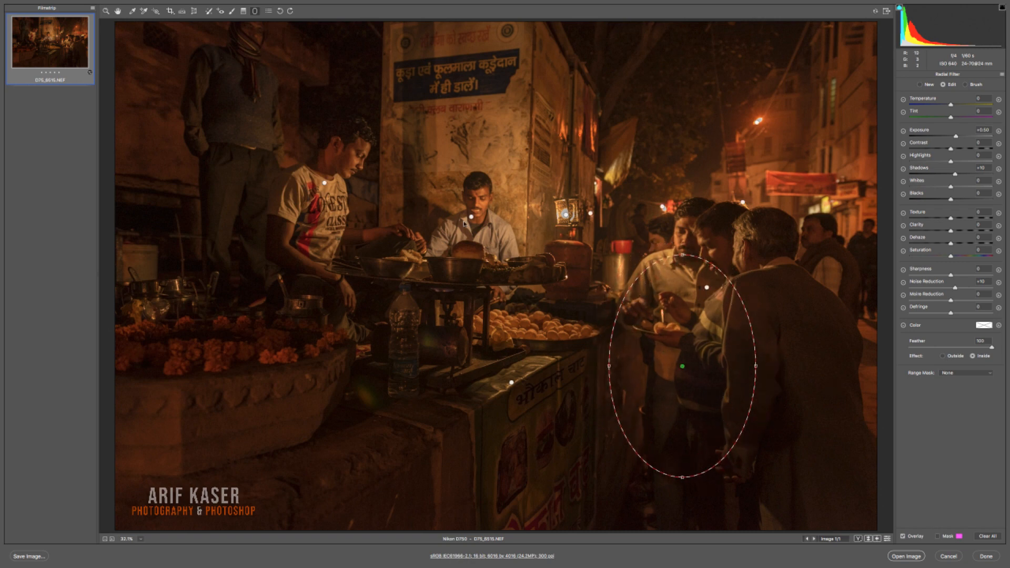
{"action": "left_click", "coordinate": [117, 11]}
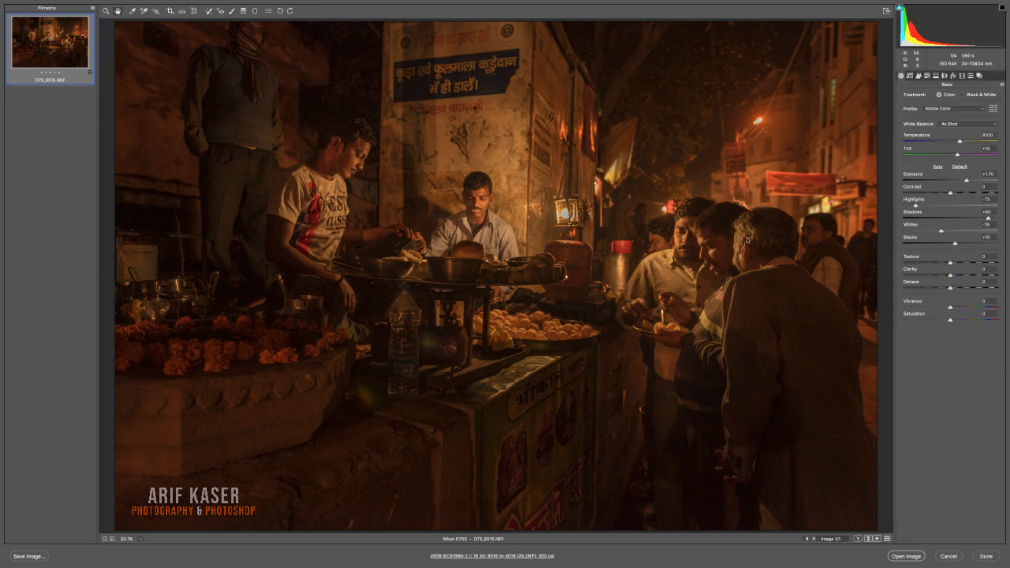
Add two small brightening radial filters over the T-shirt man's lowered hand and his bent elbow
{"action": "left_click", "coordinate": [254, 11]}
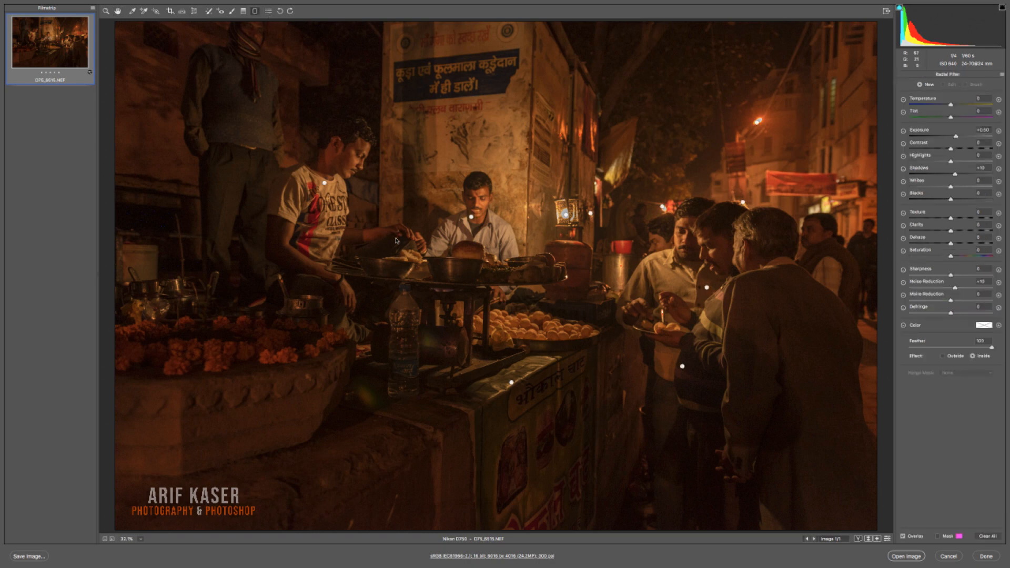
{"action": "left_click_drag", "start_coordinate": [338, 293], "coordinate": [361, 322]}
{"action": "left_click_drag", "start_coordinate": [278, 250], "coordinate": [314, 294]}
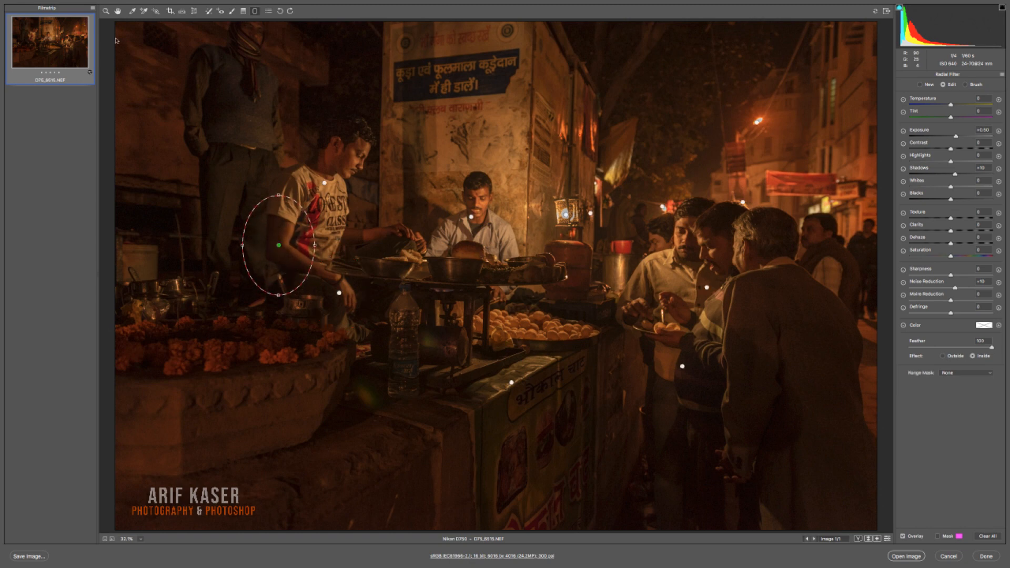
{"action": "left_click", "coordinate": [116, 12]}
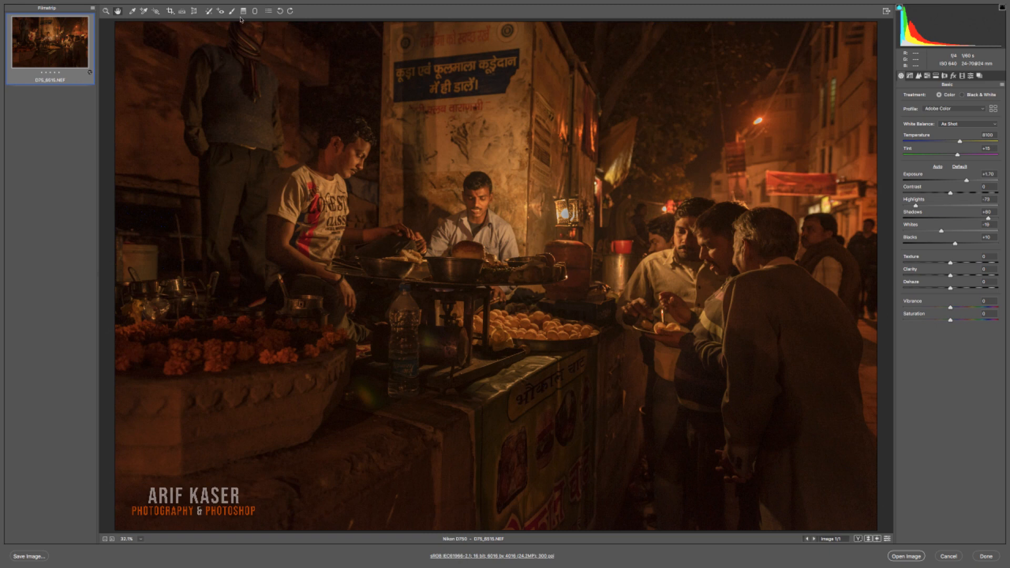
Lower Highlights to about -30 on the radial filter covering the light just behind the customers
{"action": "left_click", "coordinate": [255, 11]}
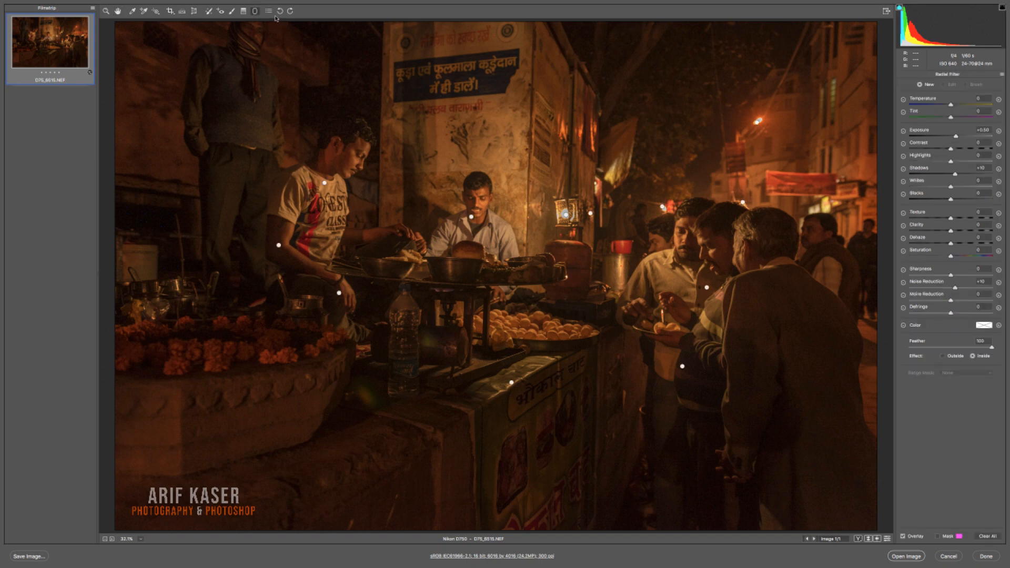
{"action": "left_click", "coordinate": [664, 208]}
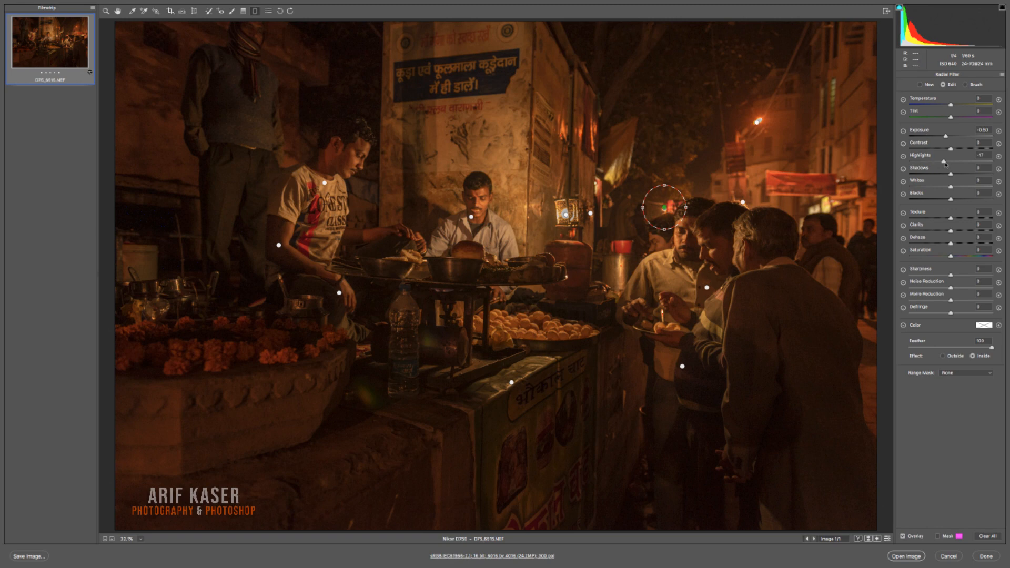
{"action": "left_click_drag", "start_coordinate": [945, 164], "coordinate": [939, 163]}
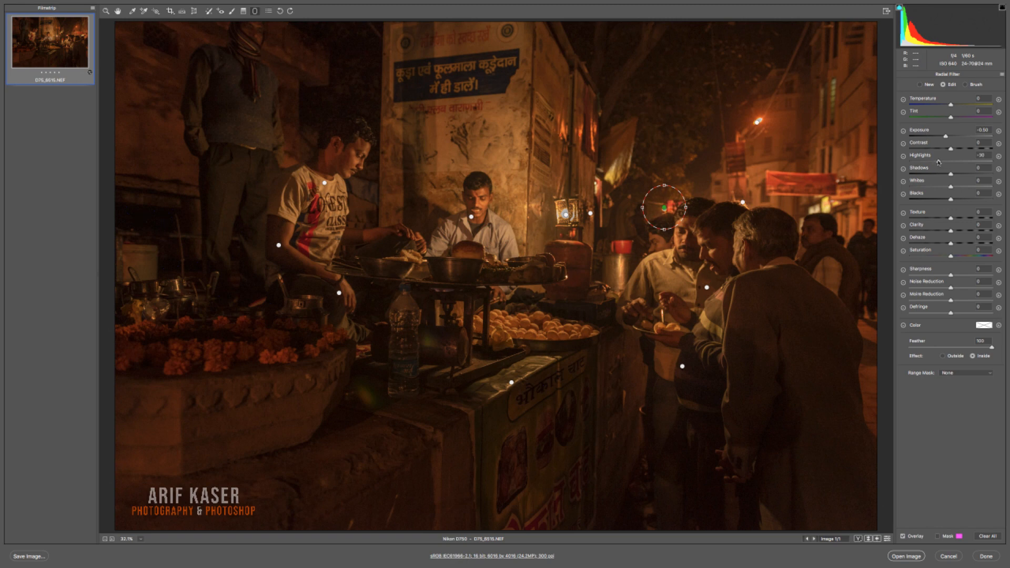
{"action": "left_click", "coordinate": [590, 214]}
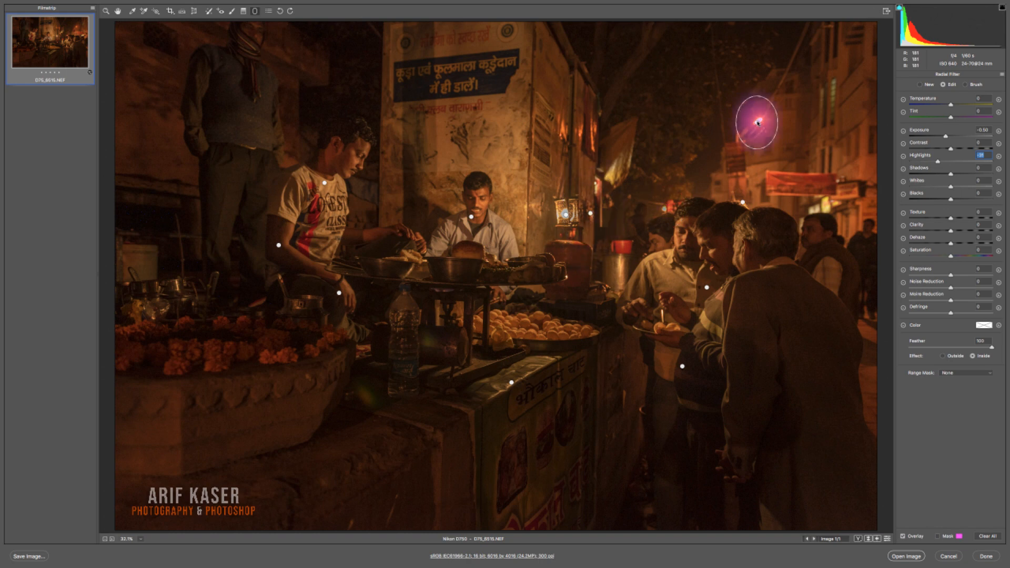
{"action": "left_click", "coordinate": [119, 11]}
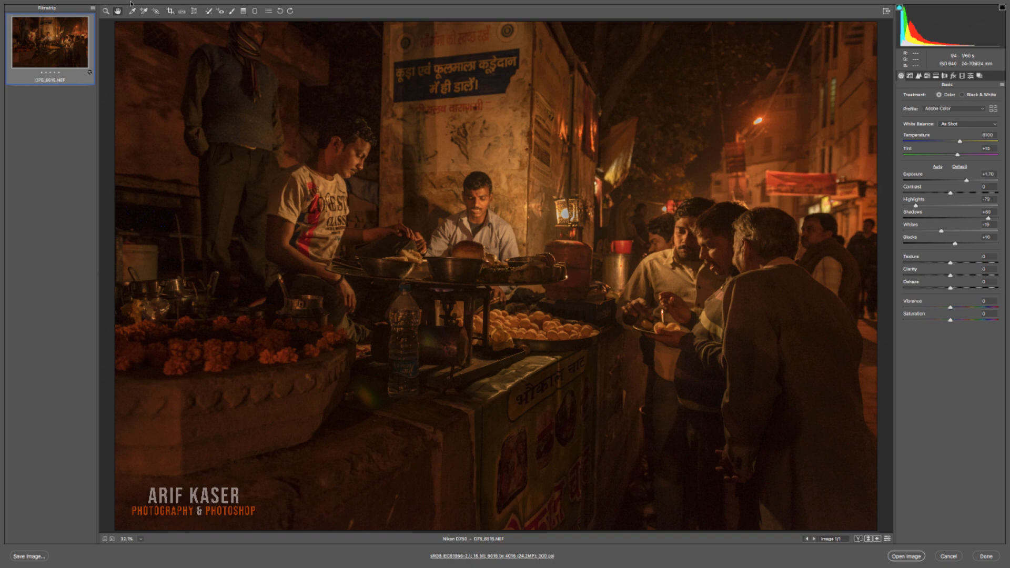